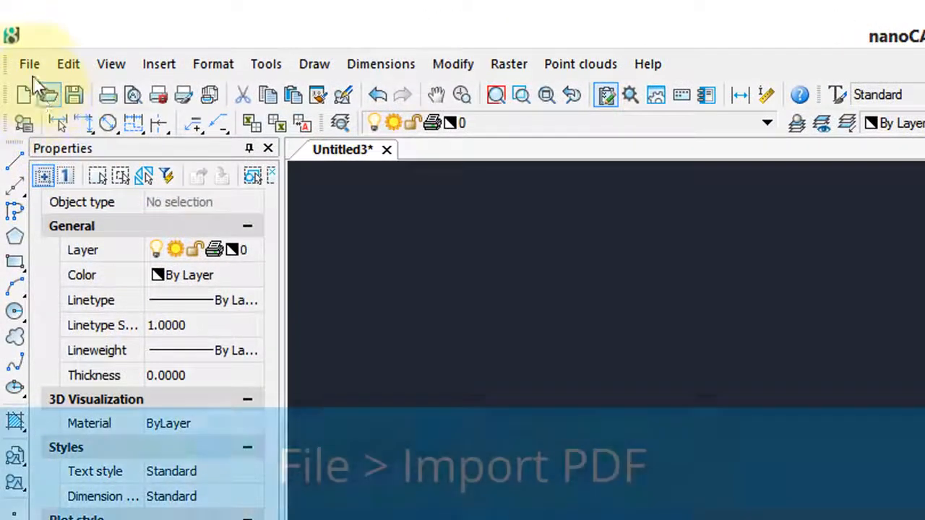
# Choose Vention-MO-LM-001-0013.PDF from the PDF folder for PDF import and enlarge the import dialog.
pyautogui.click(22, 45)
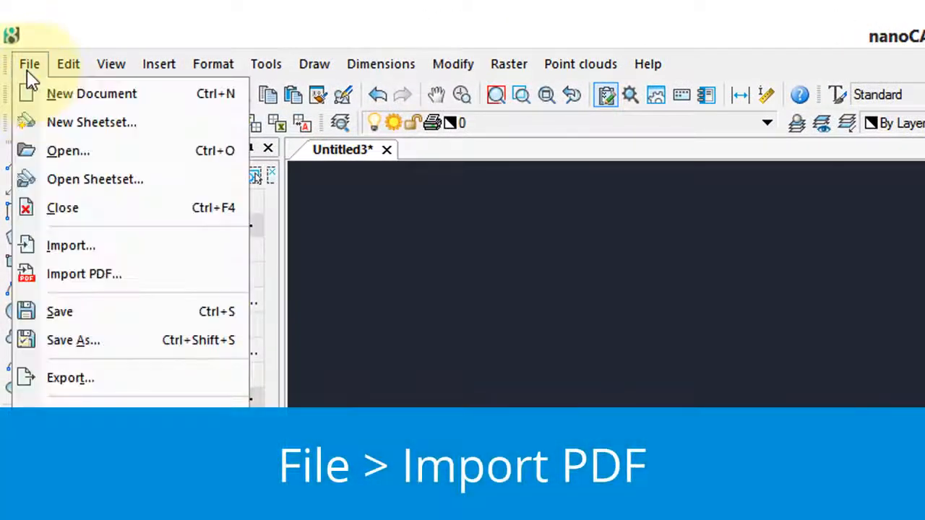
pyautogui.click(101, 274)
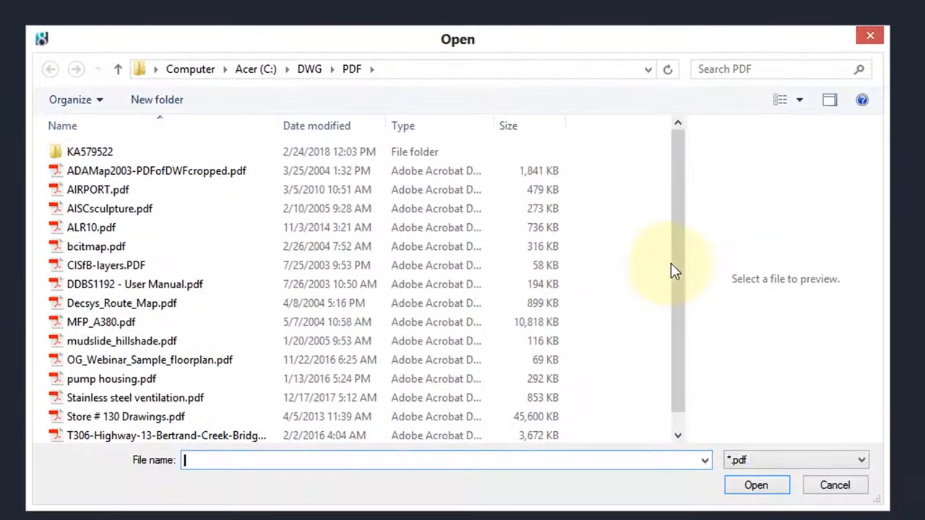
pyautogui.moveTo(707, 275); pyautogui.dragTo(705, 374)
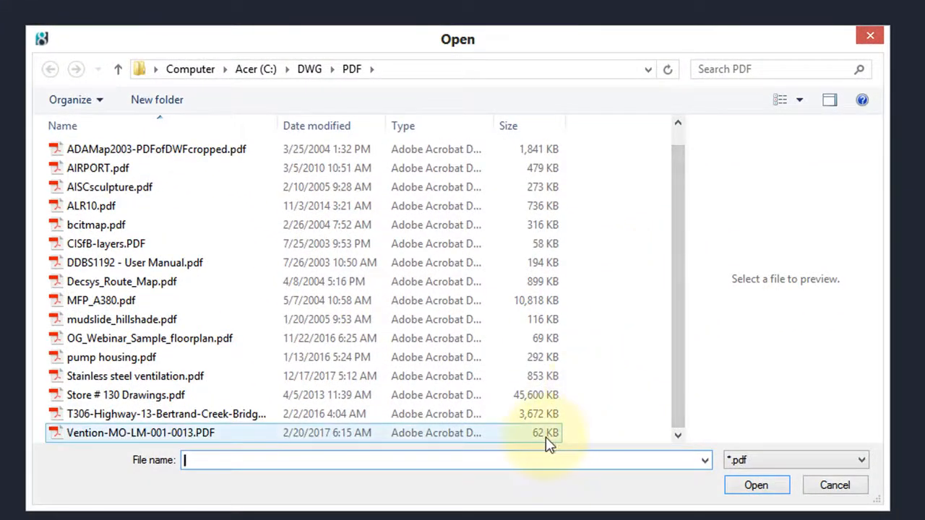
pyautogui.click(206, 437)
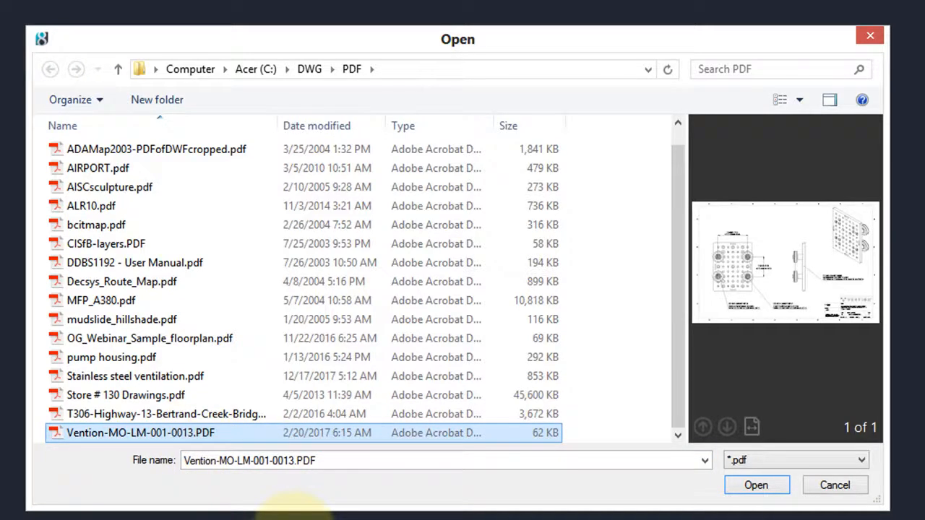
pyautogui.click(756, 485)
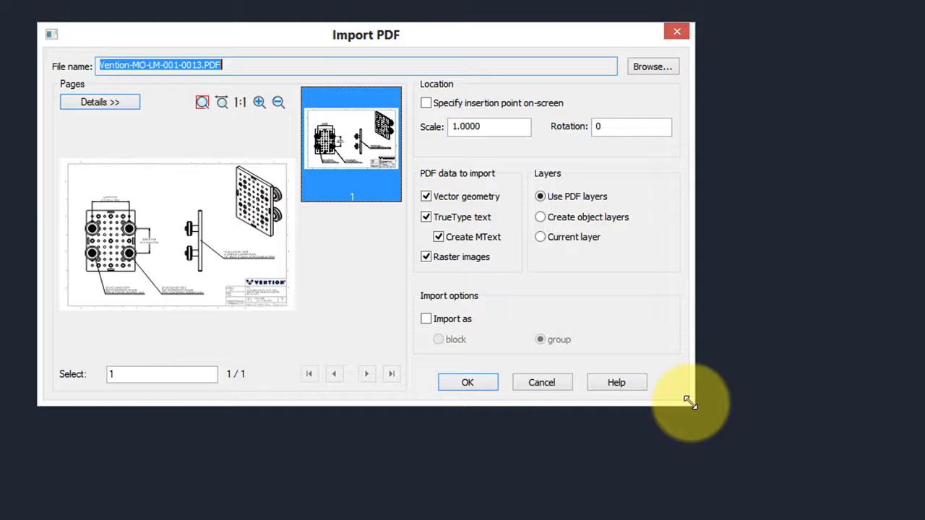
pyautogui.moveTo(689, 403); pyautogui.dragTo(881, 499)
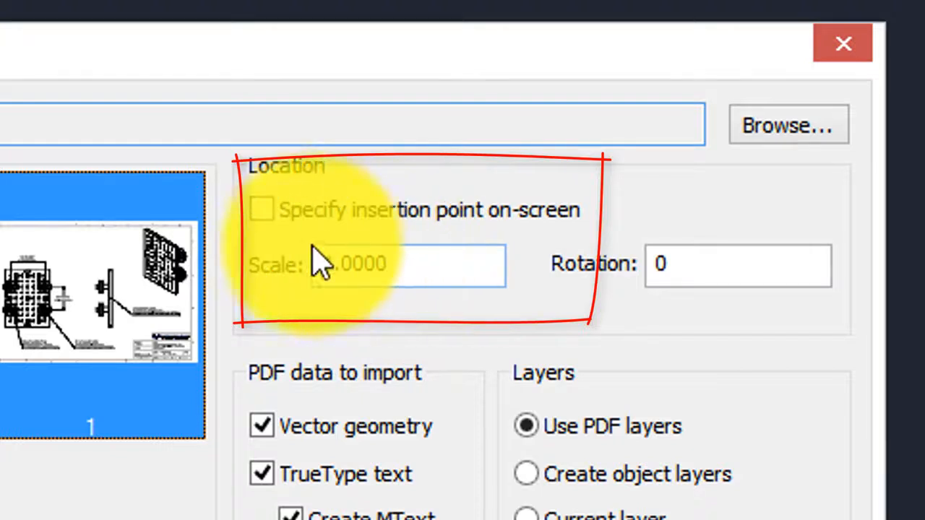
# Import the PDF at scale 1.0000 without an on-screen insertion point, creating object layers and not combining the objects into a block or group.
pyautogui.click(260, 210)
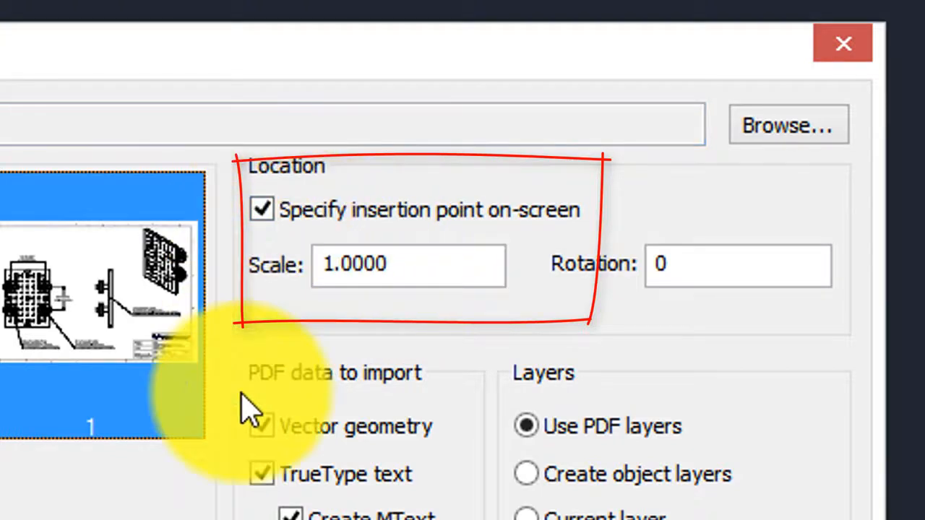
pyautogui.click(262, 210)
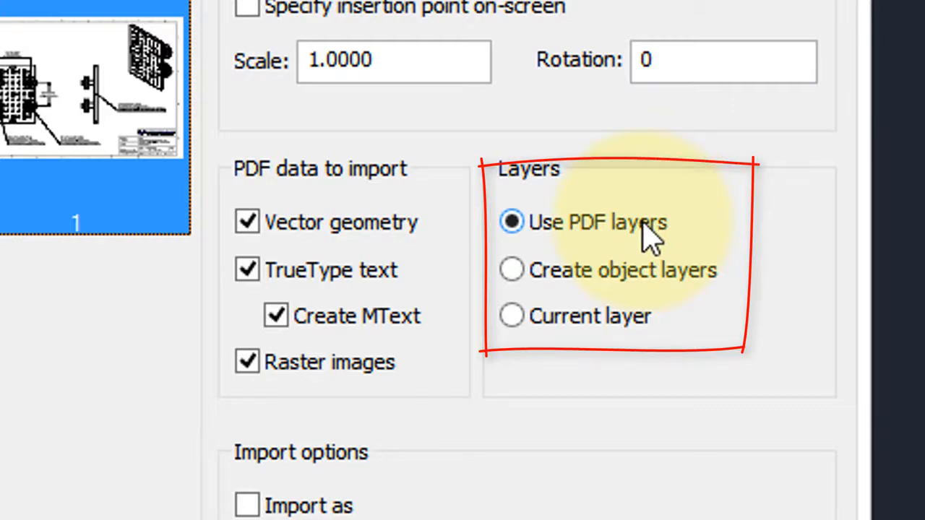
pyautogui.click(610, 285)
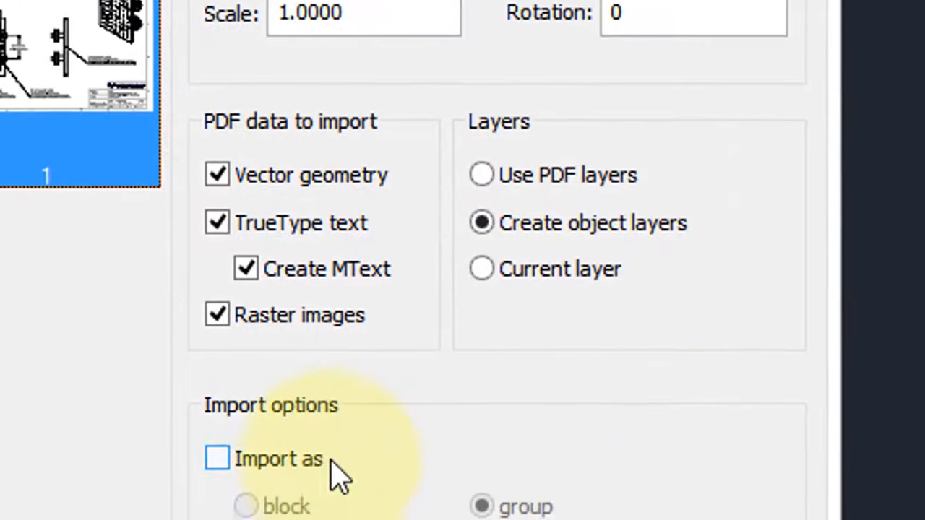
pyautogui.click(305, 500)
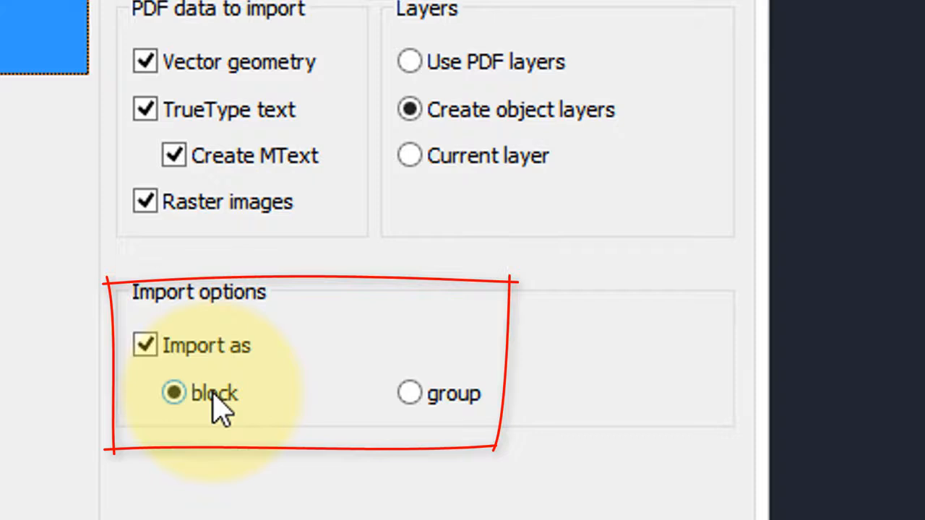
pyautogui.click(409, 393)
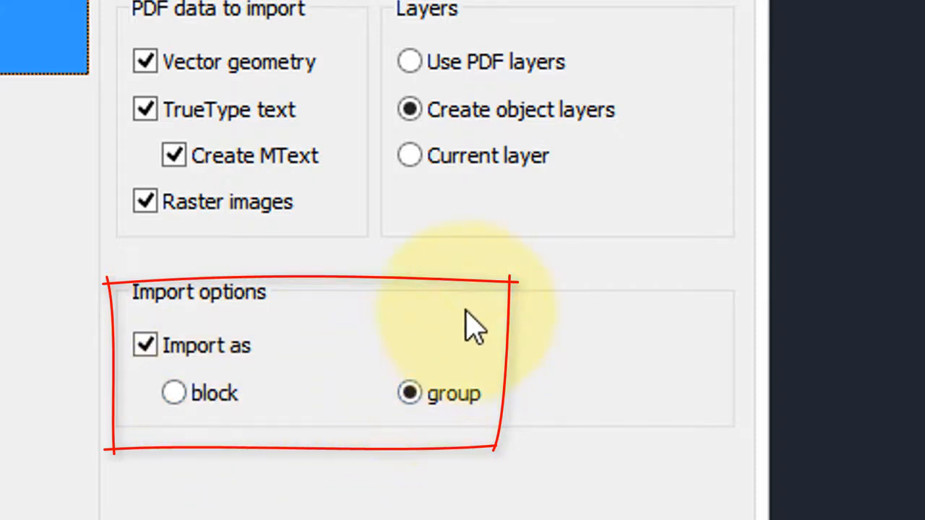
pyautogui.click(148, 348)
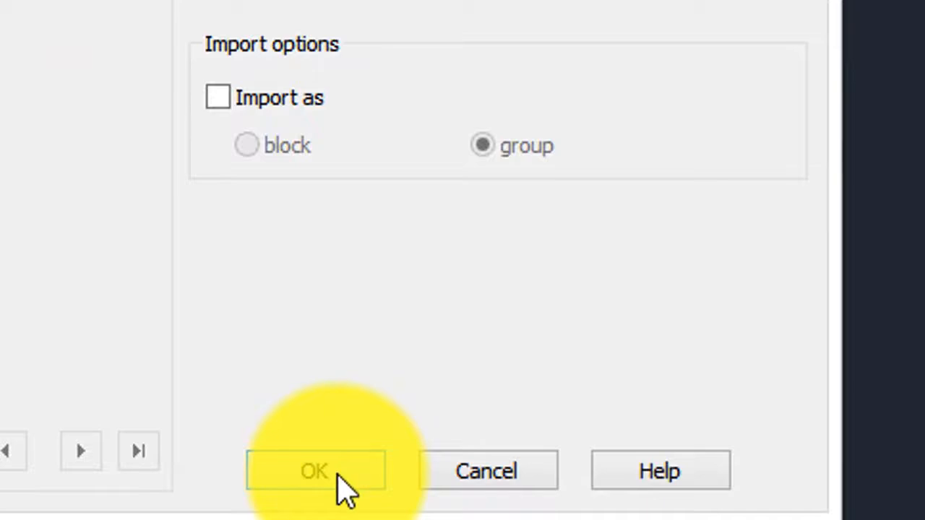
pyautogui.click(340, 477)
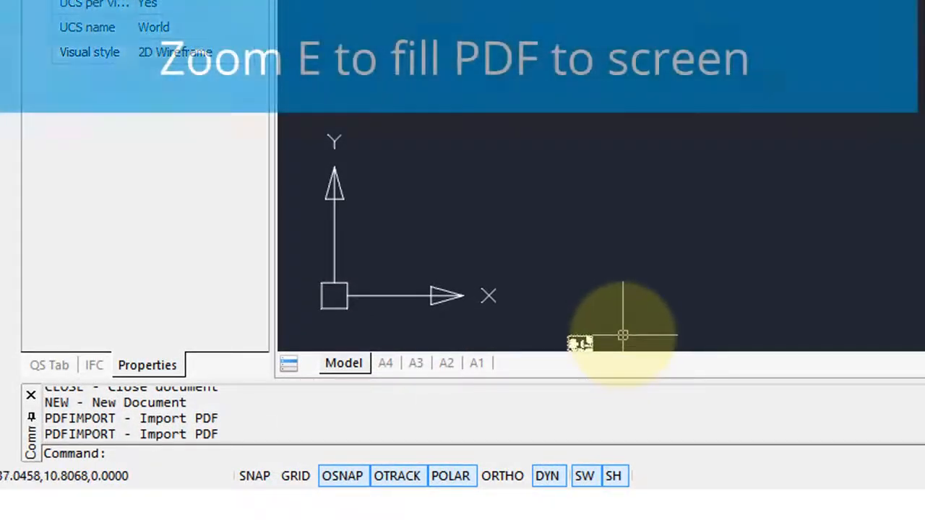
# Zoom to the drawing extents so the imported PDF fills the view.
pyautogui.write('z')
pyautogui.press('Return')
pyautogui.write('e')
pyautogui.press('Return')
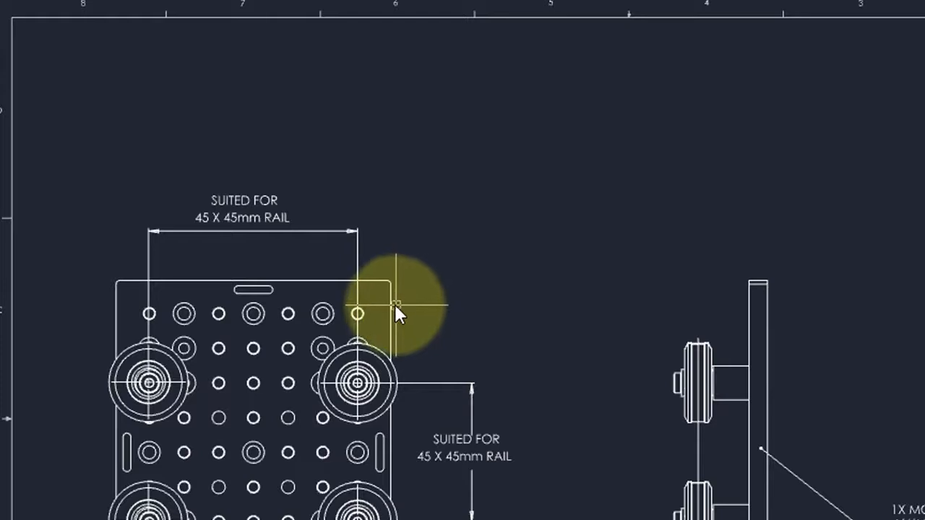
# Inspect the imported plate holes and upper dimension line, and open the "SUITED FOR" text above it in the text editor and close it.
pyautogui.moveTo(392, 305)
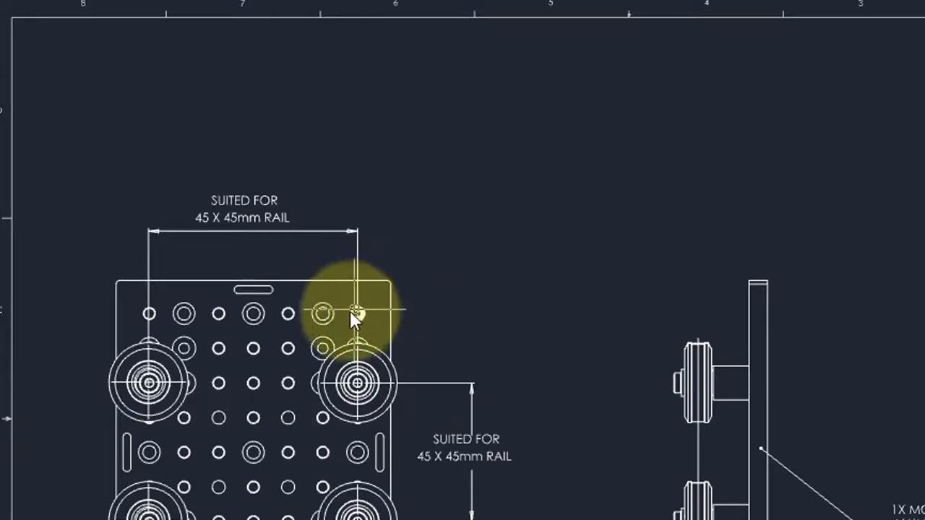
pyautogui.moveTo(336, 313)
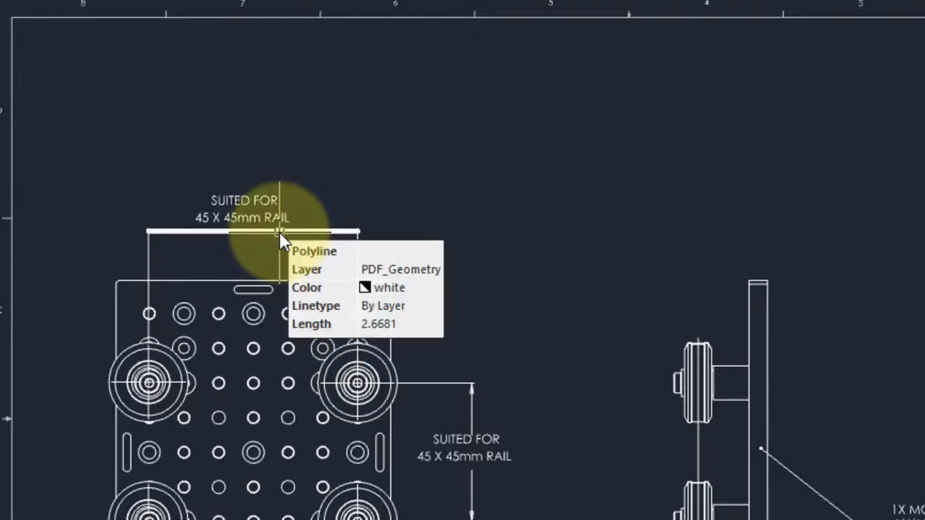
pyautogui.moveTo(353, 236)
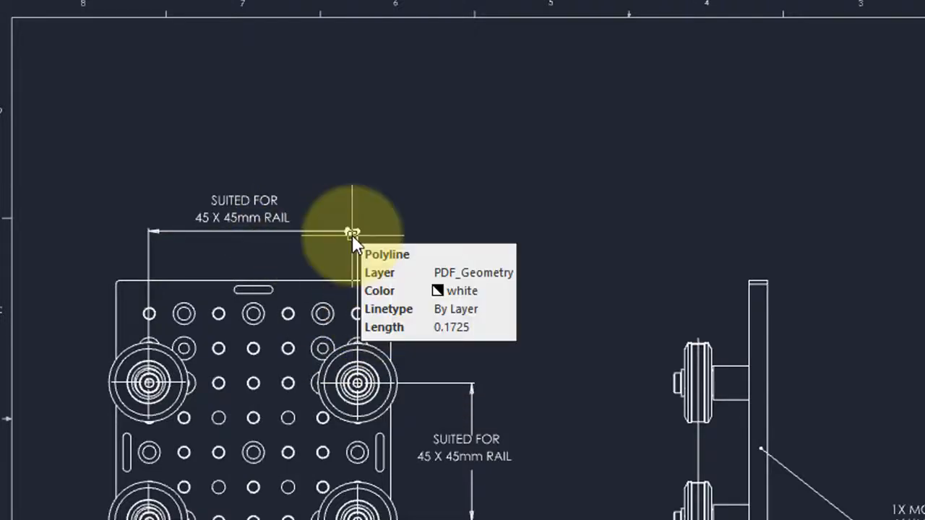
pyautogui.doubleClick(268, 203)
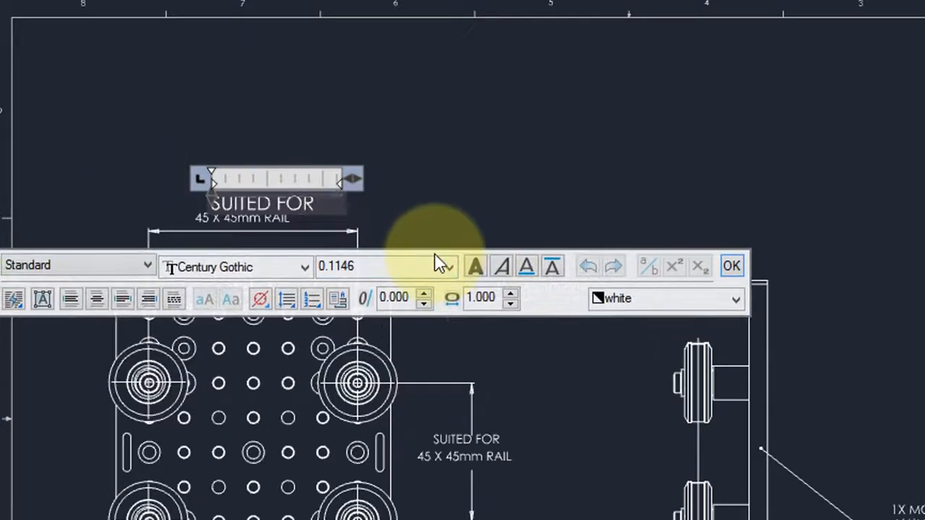
pyautogui.click(733, 265)
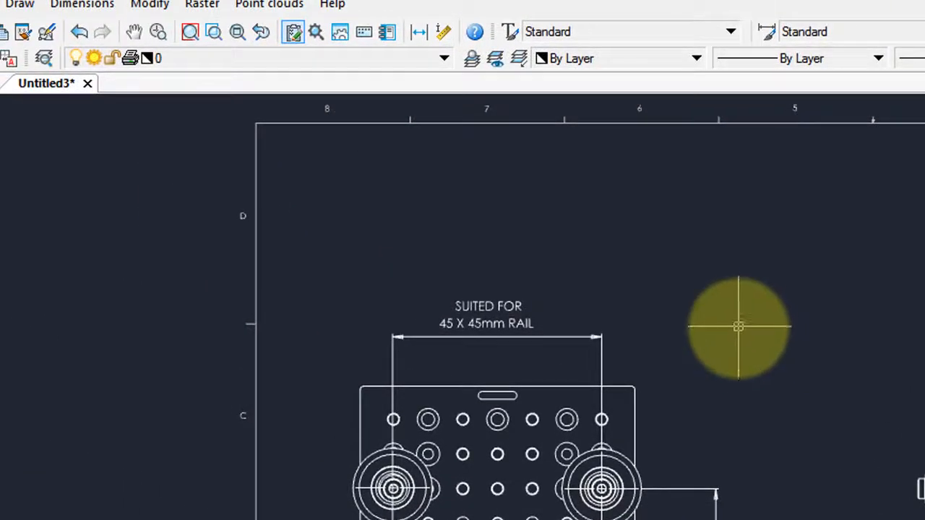
# Freeze and thaw the PDF_Text layer, and freeze the PDF_Geometry layer.
pyautogui.click(446, 59)
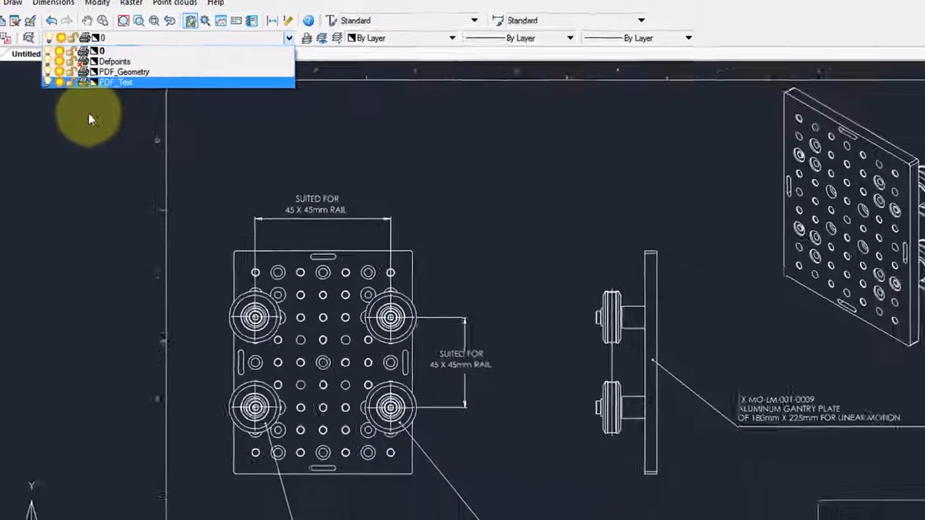
pyautogui.click(55, 75)
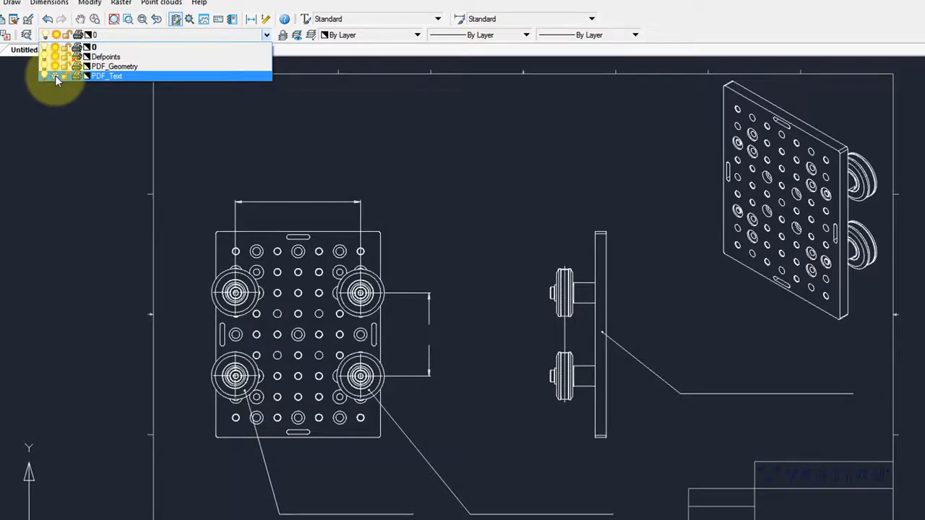
pyautogui.click(55, 75)
pyautogui.click(56, 67)
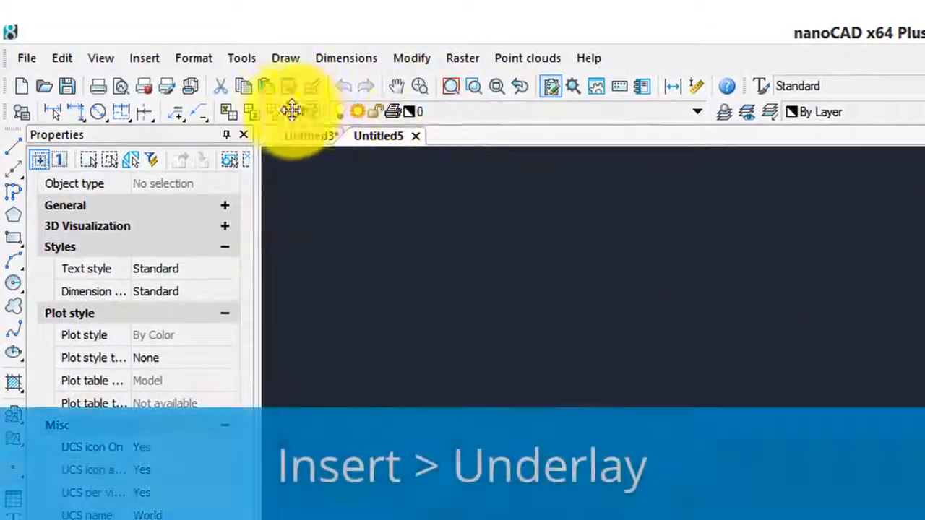
# Choose Vention-MO-LM-001-0013.PDF as the underlay file to insert in the new drawing.
pyautogui.click(145, 58)
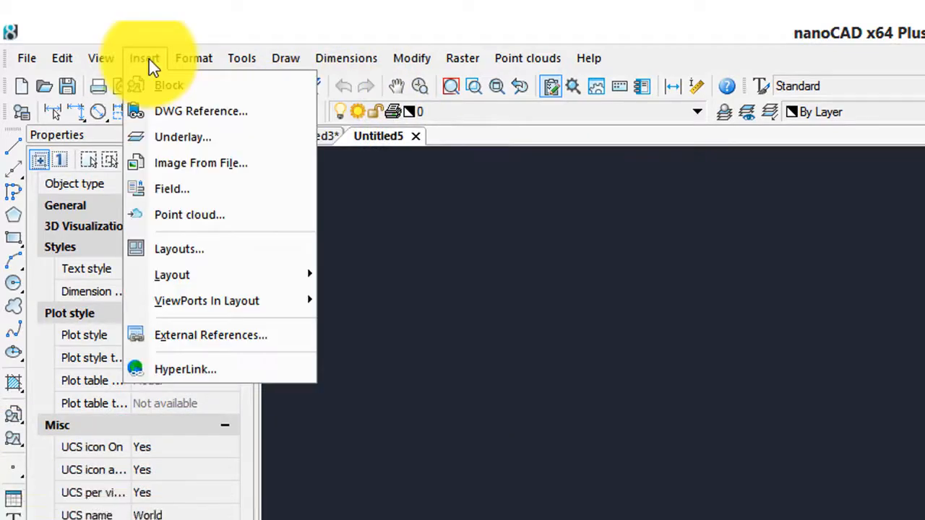
pyautogui.click(161, 125)
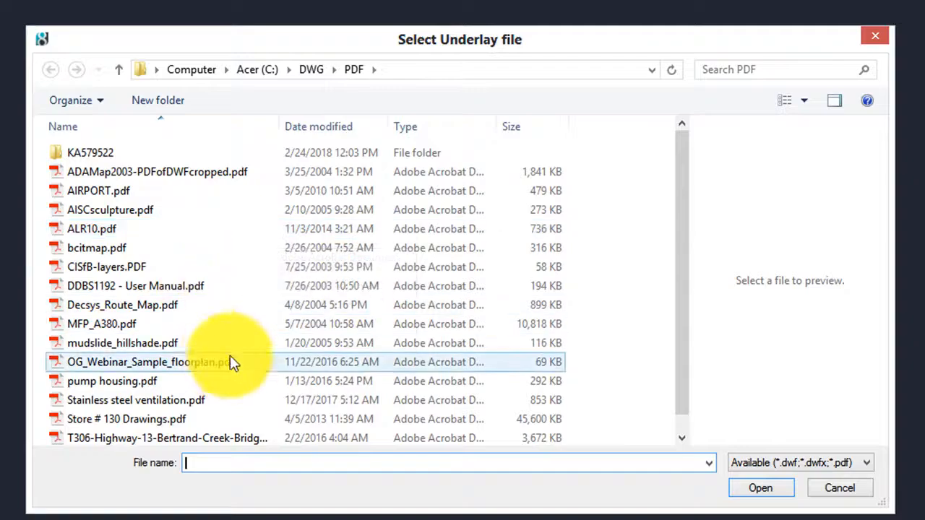
pyautogui.moveTo(685, 350); pyautogui.dragTo(681, 471)
pyautogui.click(137, 433)
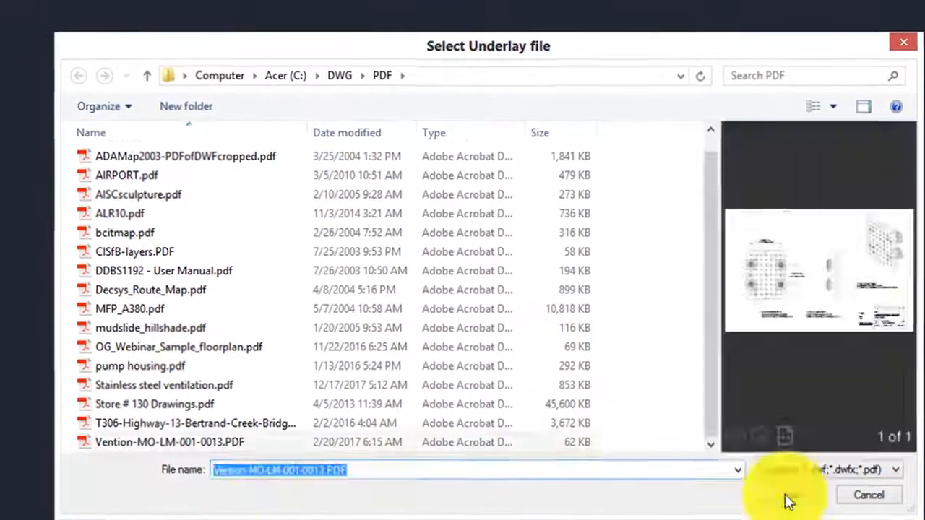
pyautogui.click(756, 487)
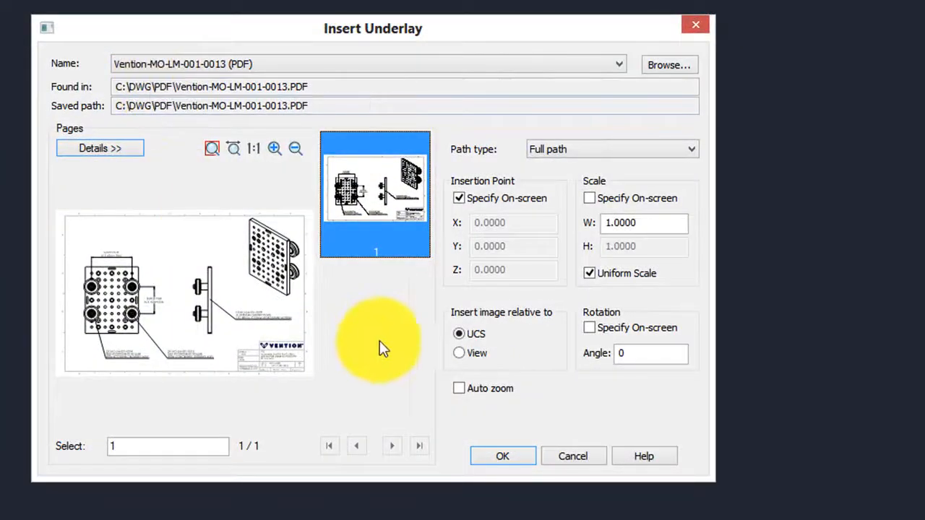
# Insert the underlay at 0,0,0 with uniform scale 1.0000, rotation 0 and Auto zoom enabled.
pyautogui.click(497, 199)
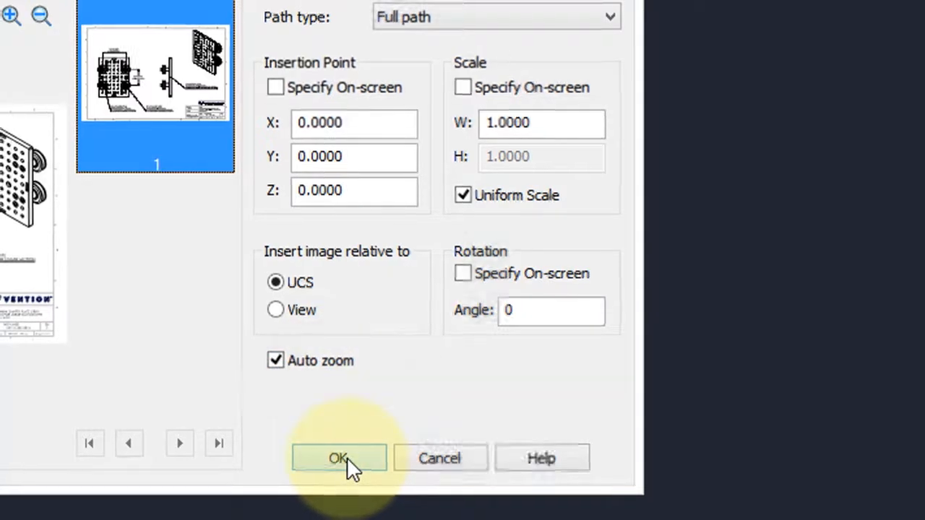
pyautogui.click(346, 457)
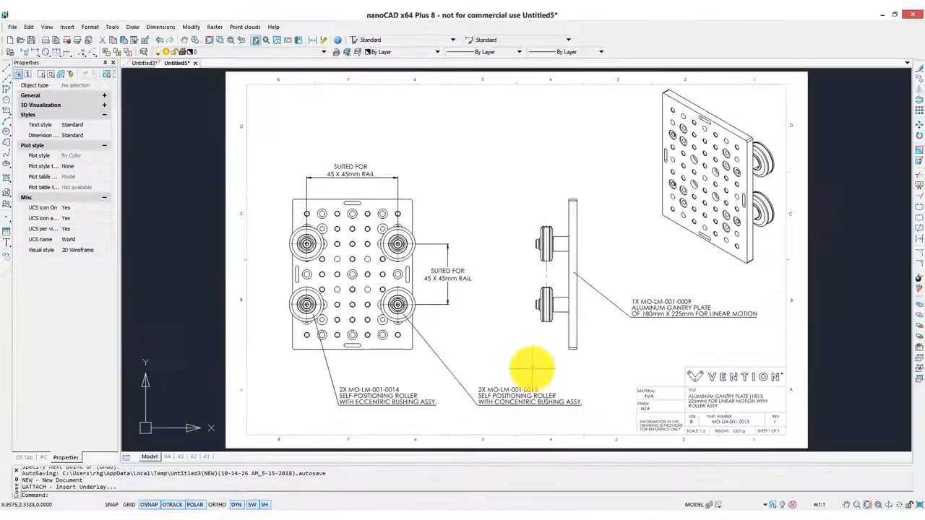
pyautogui.scroll(-2, 845, 297)
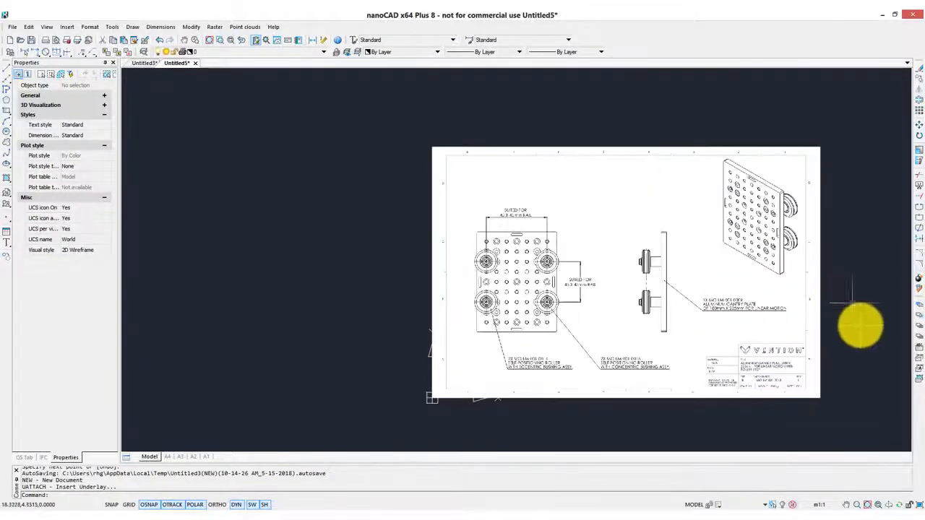
pyautogui.moveTo(859, 334); pyautogui.dragTo(723, 320, button='middle')
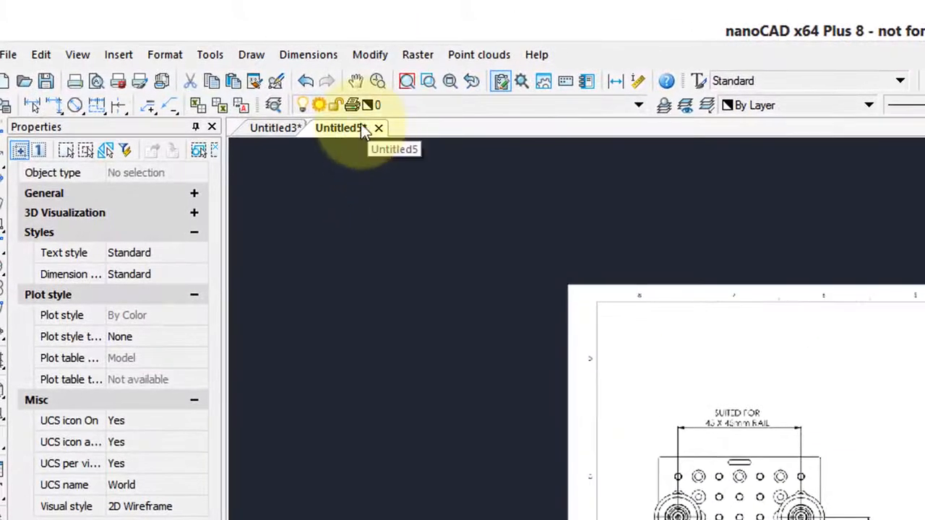
# Start clipping the attached PDF underlay with a new polygonal boundary.
pyautogui.click(373, 55)
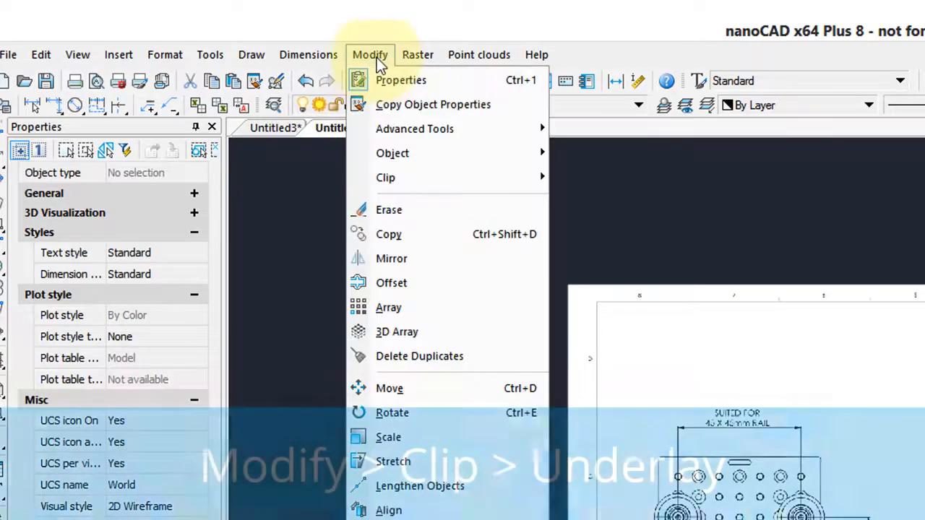
pyautogui.moveTo(407, 177)
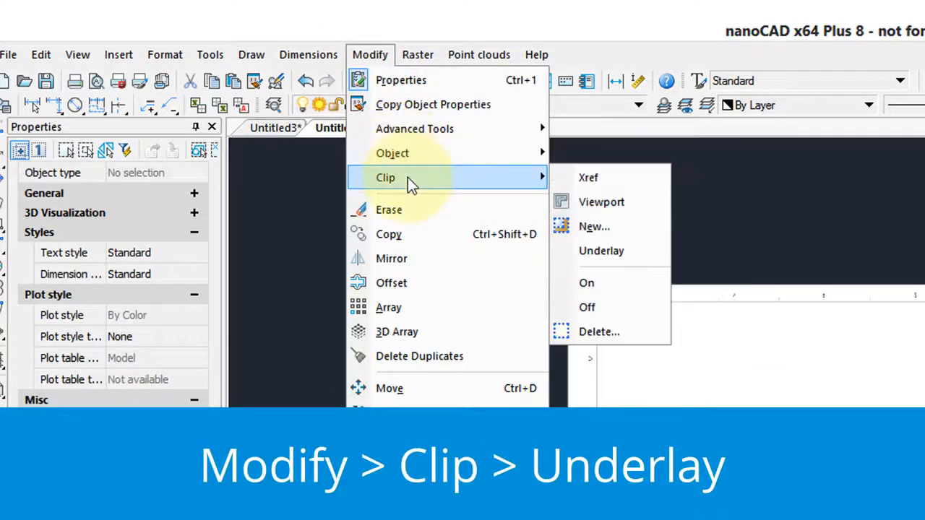
pyautogui.click(578, 249)
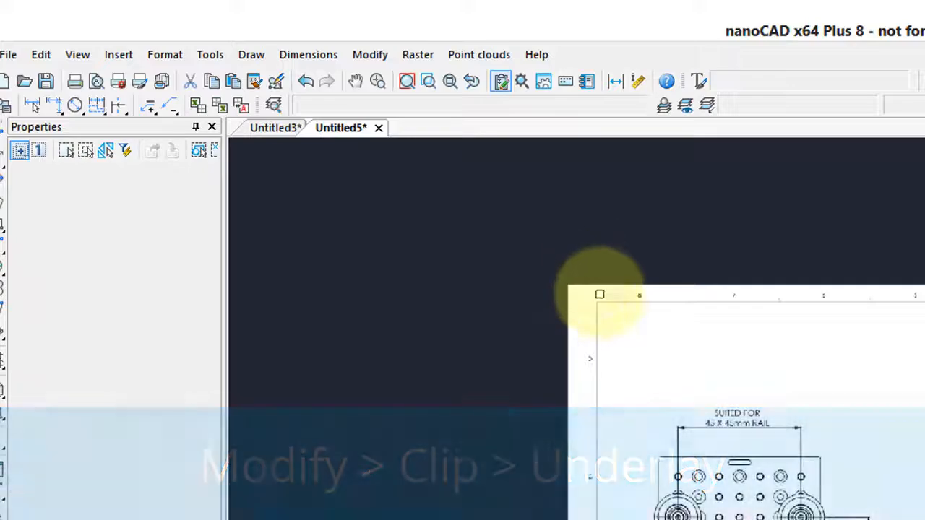
pyautogui.click(602, 287)
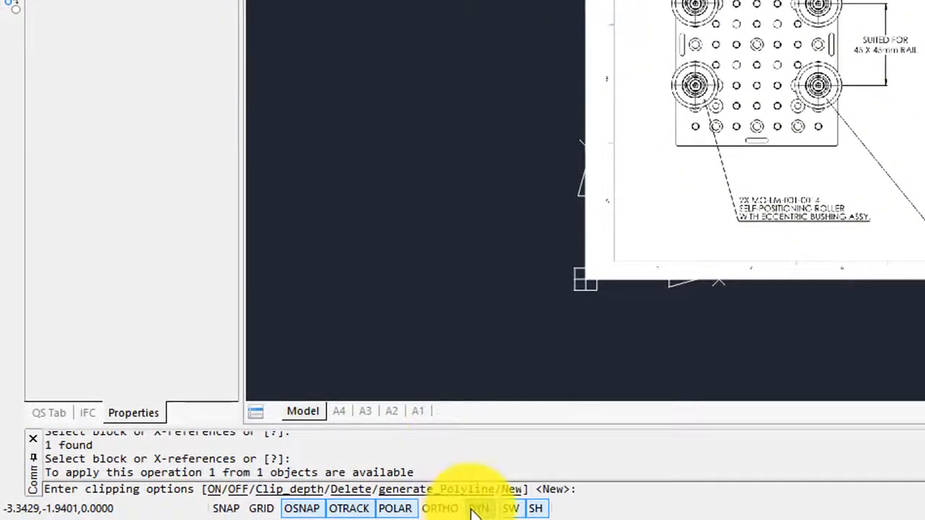
pyautogui.click(513, 490)
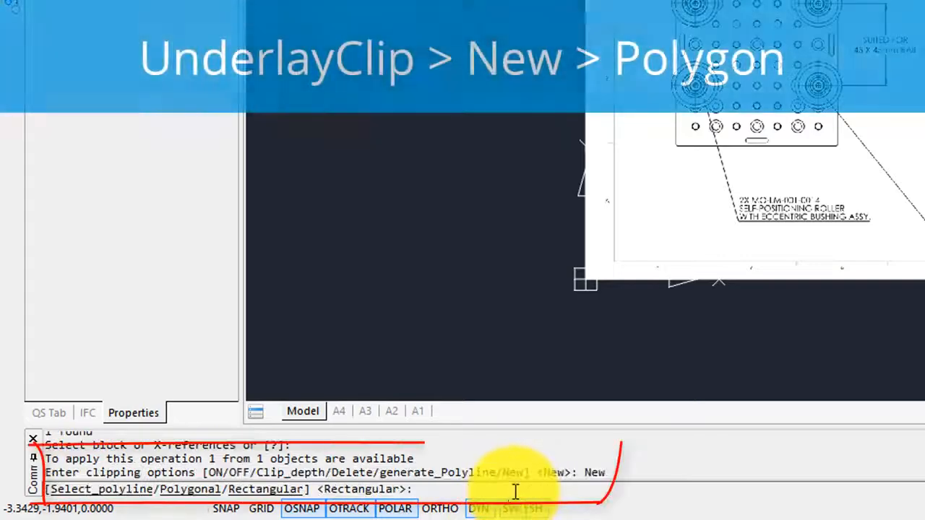
pyautogui.click(194, 492)
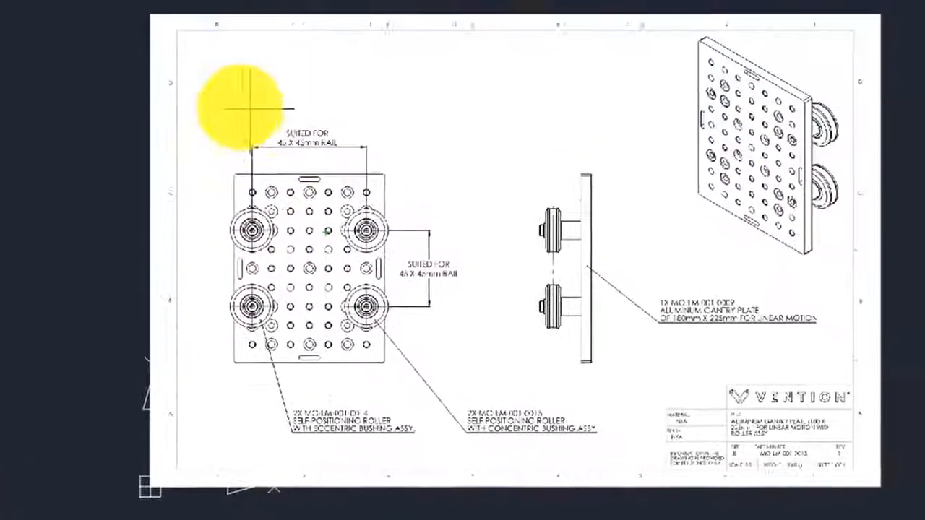
# Draw an irregular polygon around the plate's front view, its dimensions and both roller notes, and apply it as the clipping boundary.
pyautogui.click(224, 100)
pyautogui.click(449, 134)
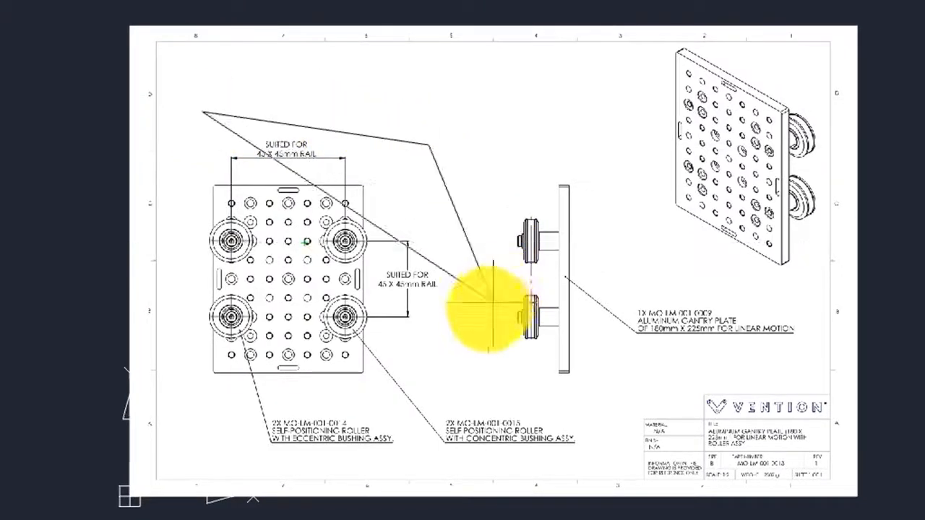
pyautogui.click(493, 304)
pyautogui.click(472, 387)
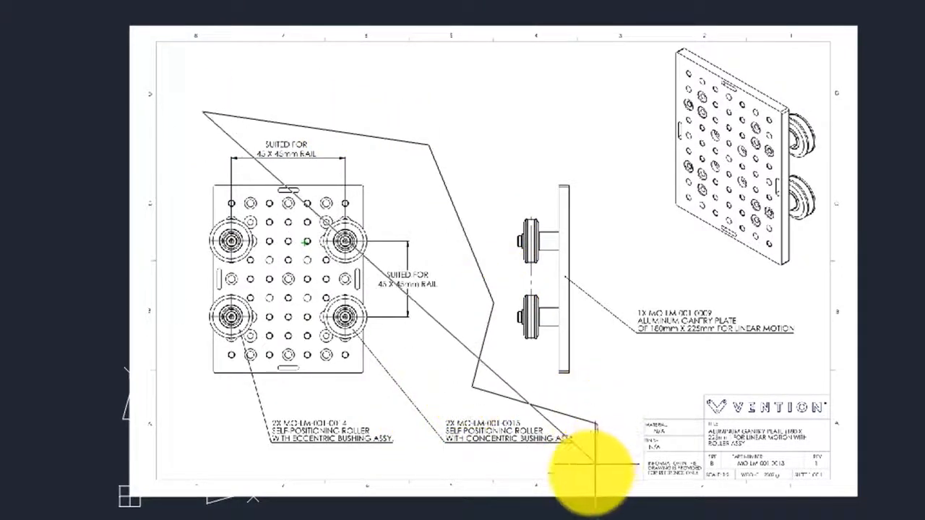
pyautogui.click(597, 473)
pyautogui.click(181, 453)
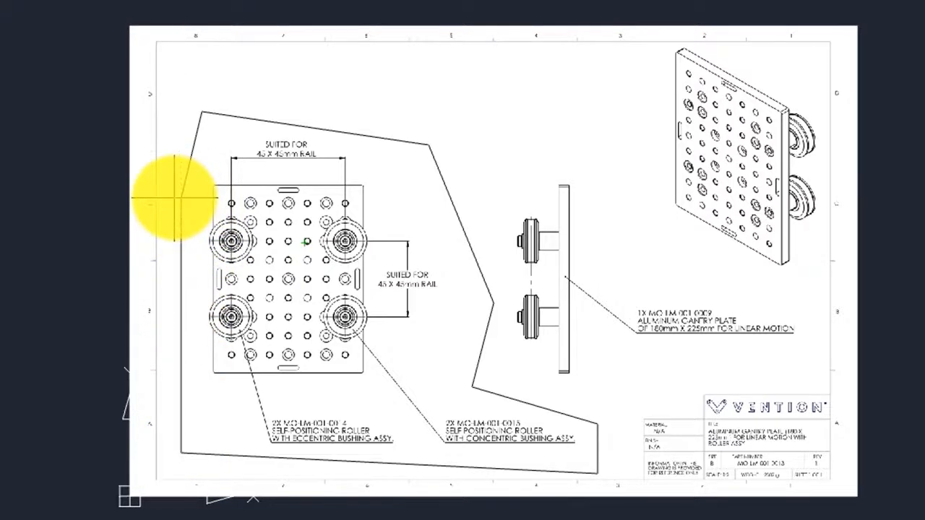
pyautogui.press('Return')
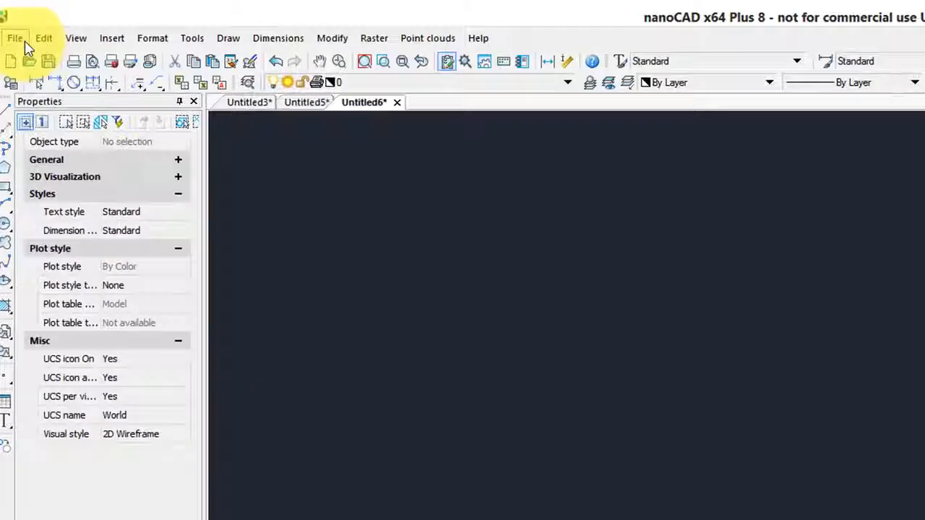
# Choose T306-Highway-13-Bertrand-Creek-Bridge-Replacement-Construction-Detour-Full-Size.pdf as the PDF file to import into the new drawing.
pyautogui.click(22, 40)
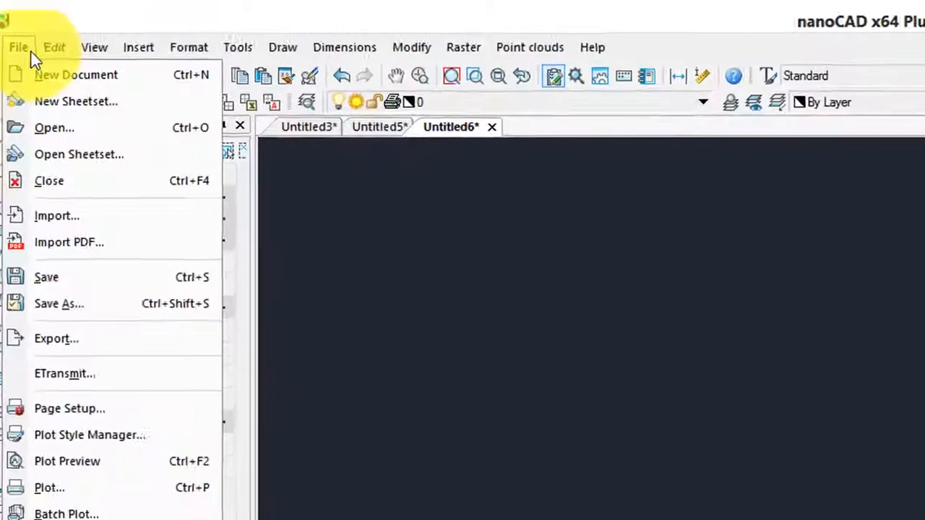
pyautogui.click(52, 208)
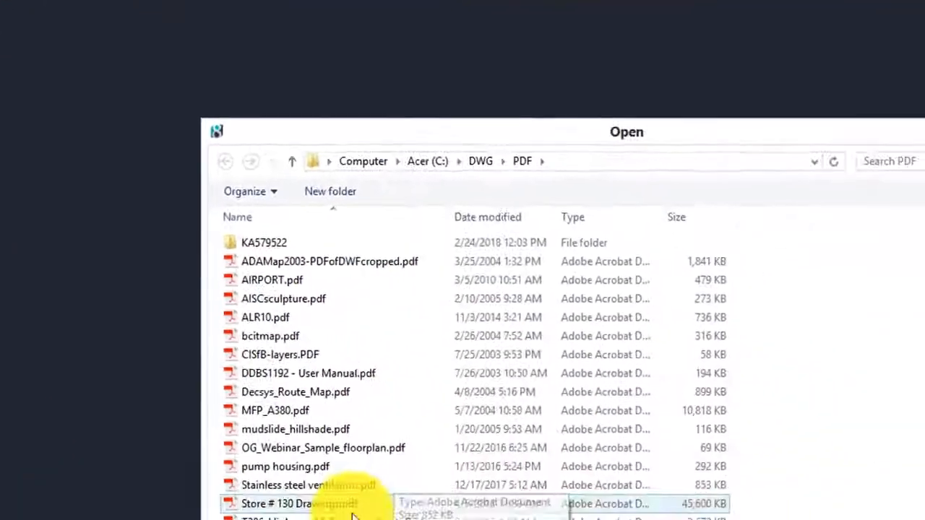
pyautogui.click(201, 435)
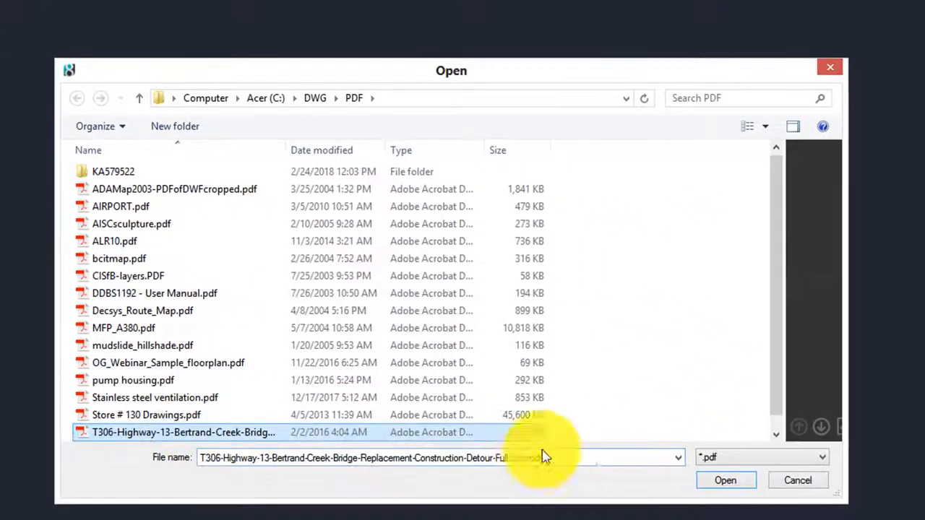
pyautogui.click(727, 481)
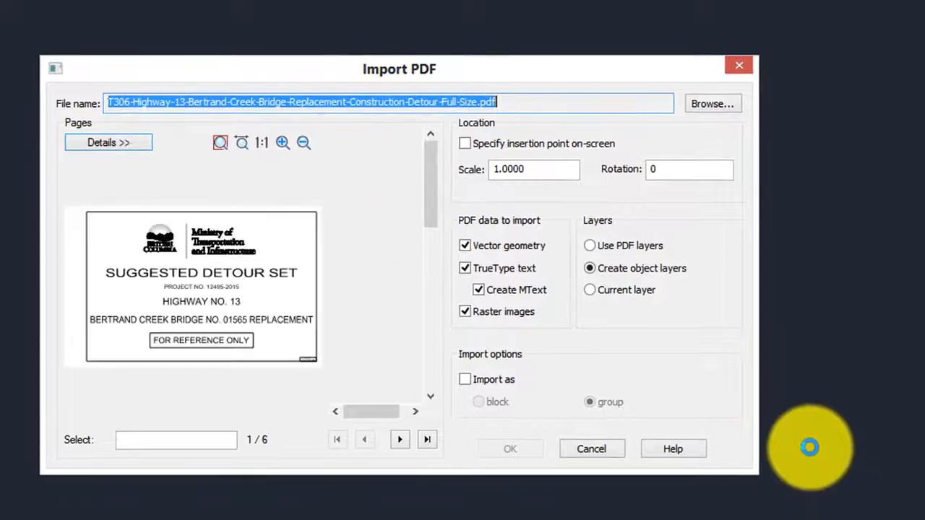
# Preview pages of the PDF and import the L1000-Line (Detour) Cross Sections sheet at scale 1.0000 and rotation 0, creating object layers.
pyautogui.click(388, 318)
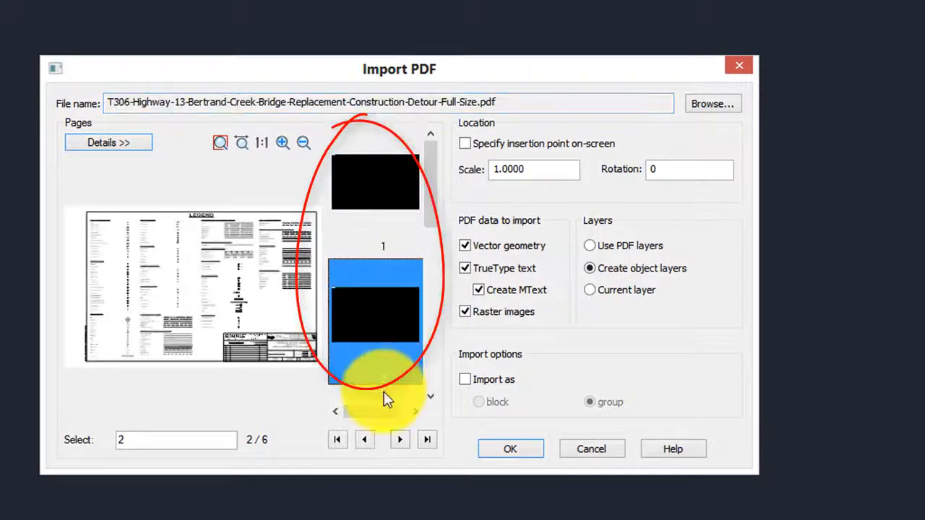
pyautogui.click(431, 369)
pyautogui.click(373, 327)
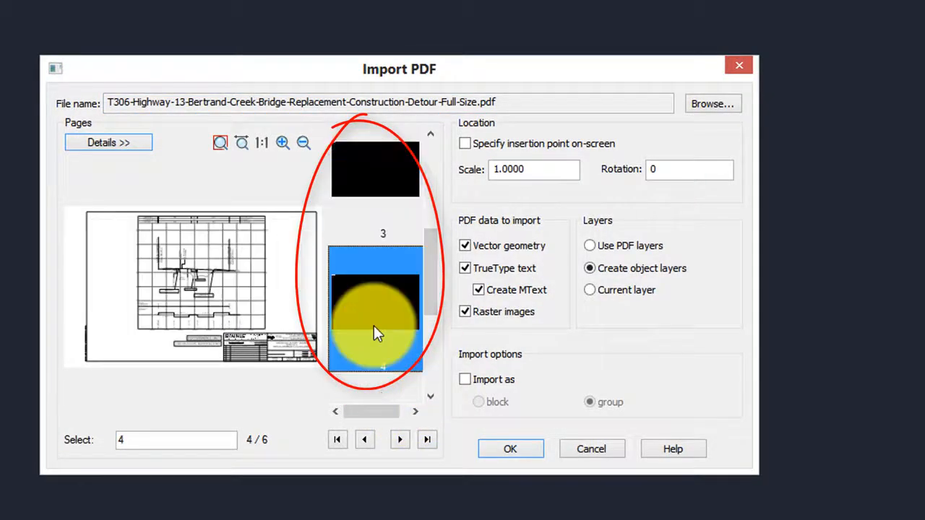
pyautogui.click(433, 366)
pyautogui.click(513, 443)
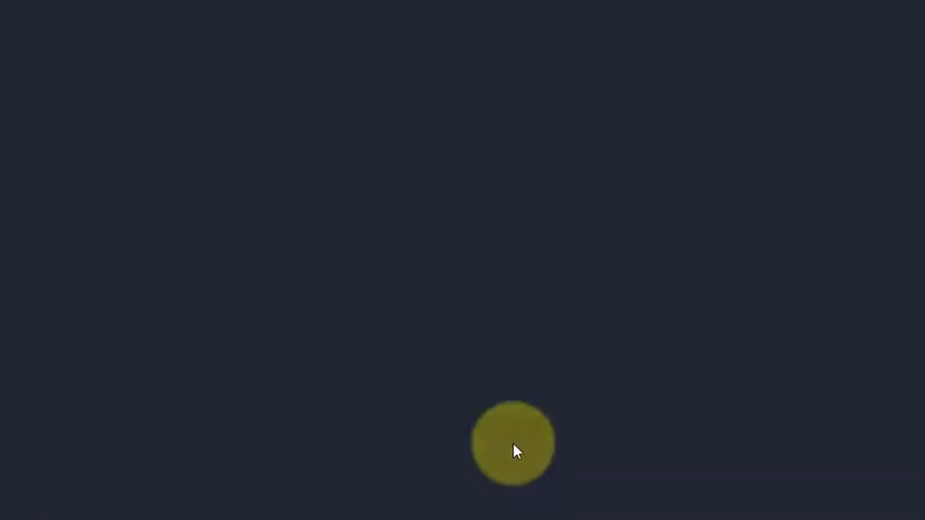
pyautogui.click(502, 391)
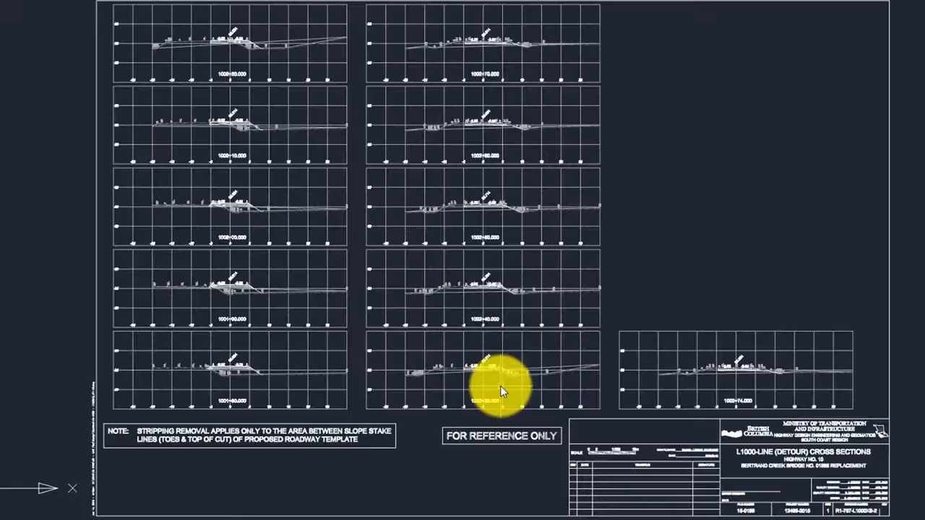